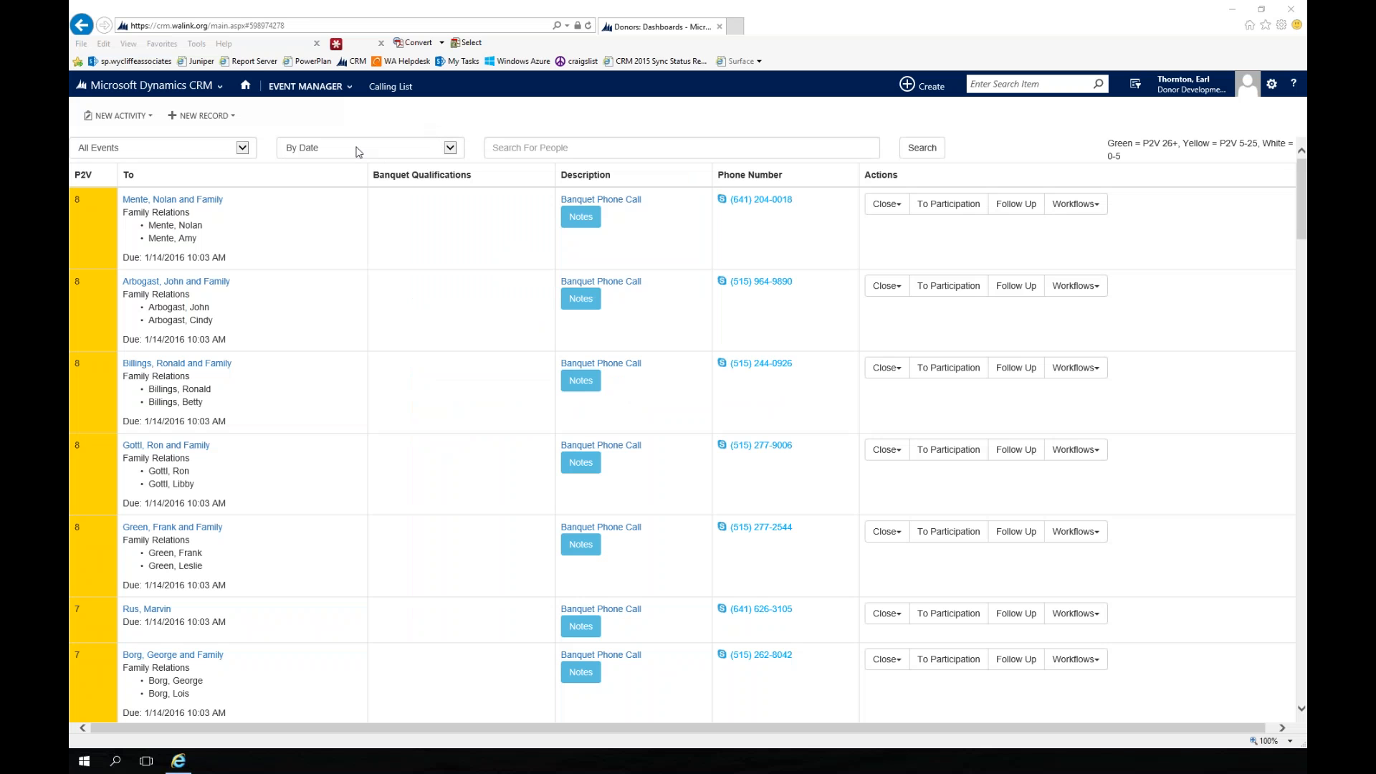
Step: Check the available sort orders and look through the whole calling list while it is sorted by date
click(451, 149)
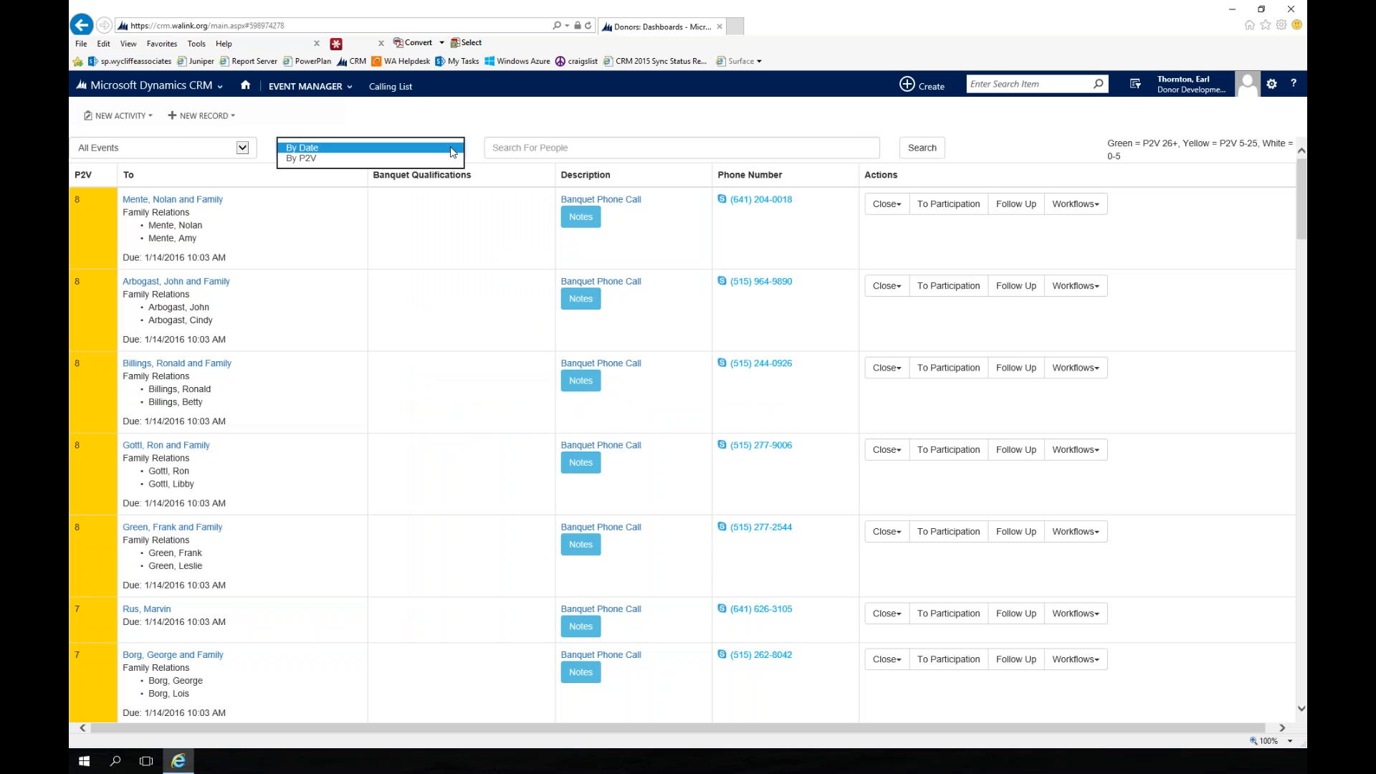
click(510, 118)
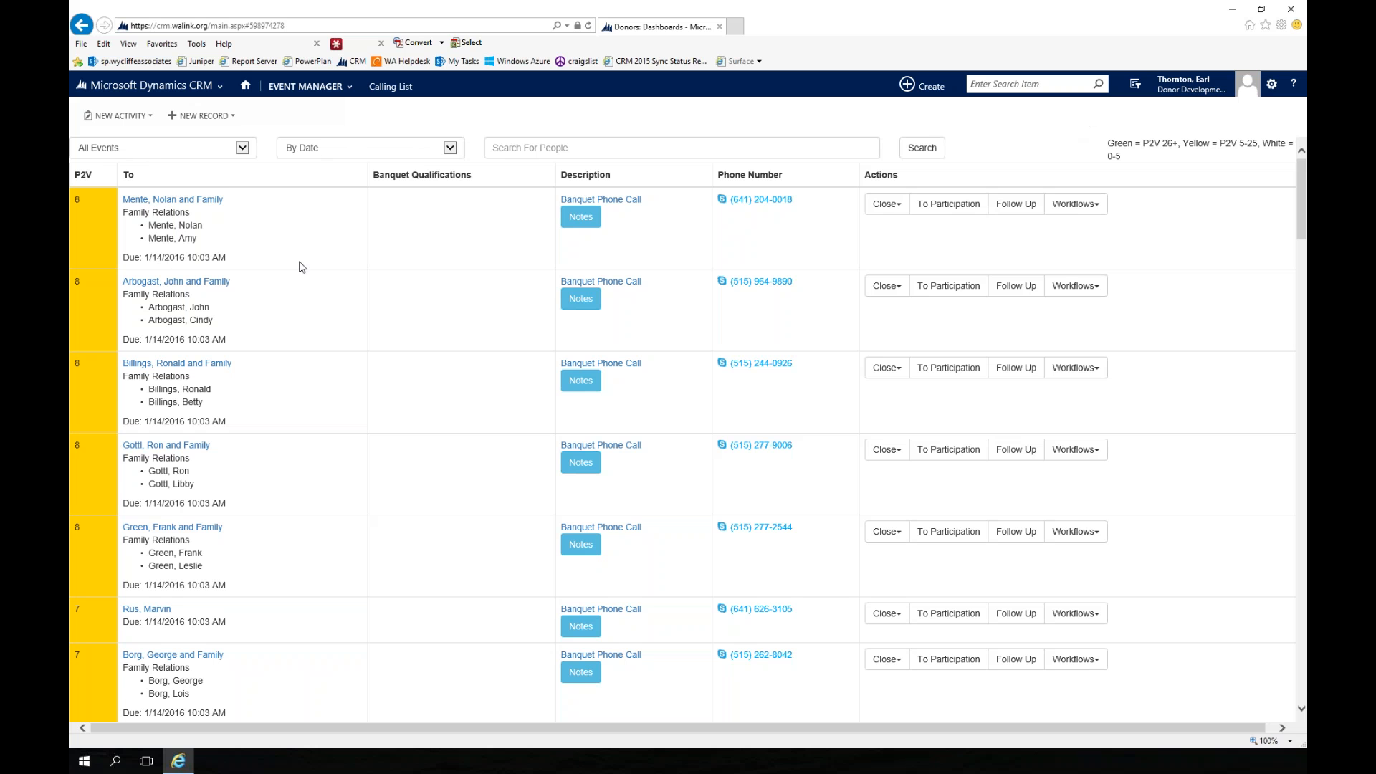
scroll(313, 277, down, 20)
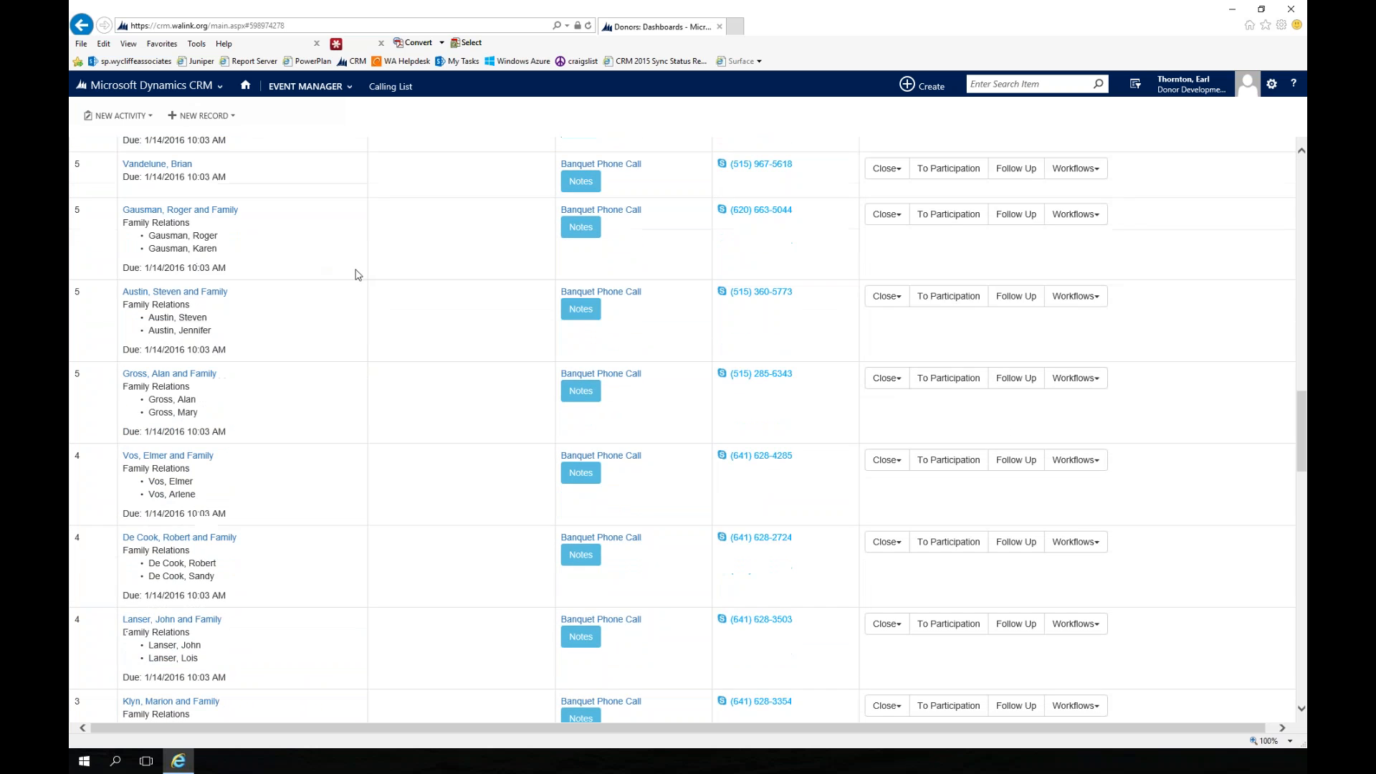
scroll(365, 265, down, 15)
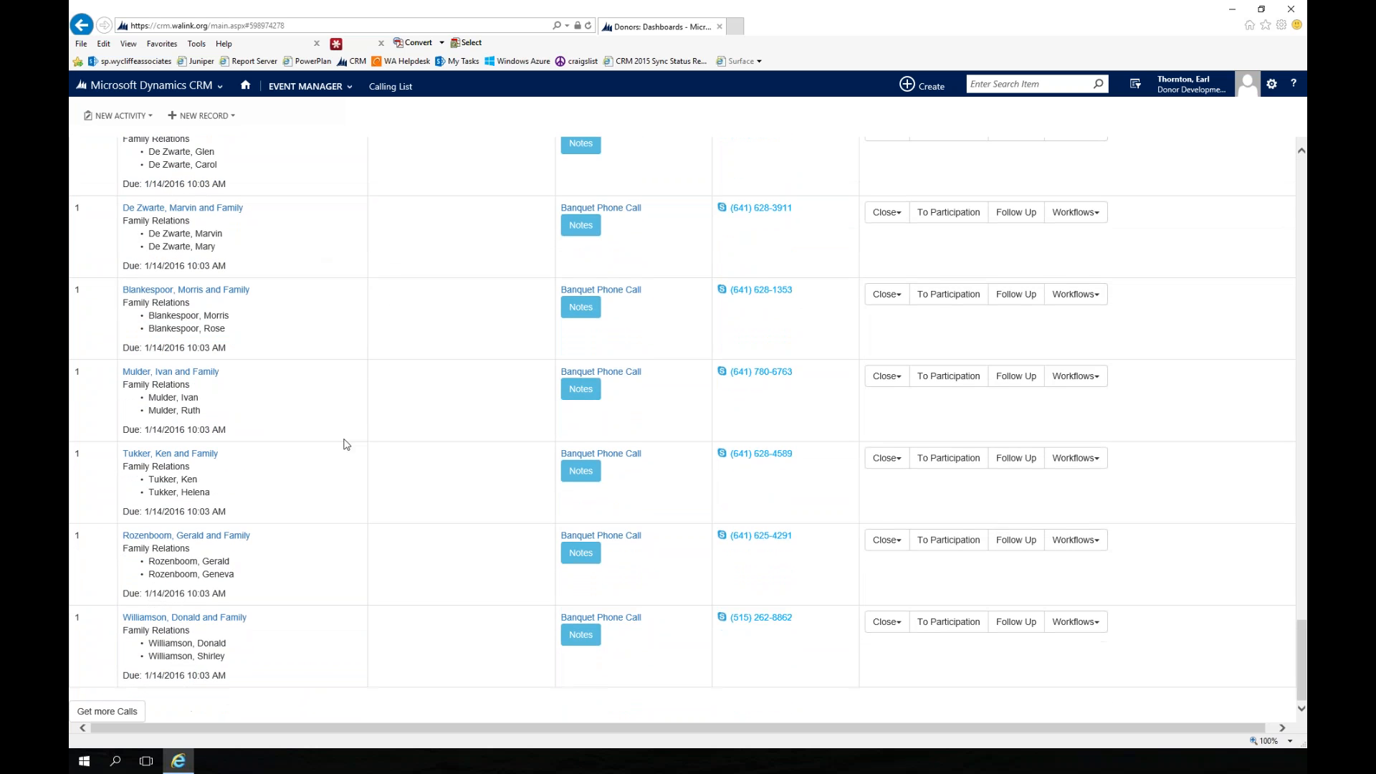
scroll(359, 430, up, 20)
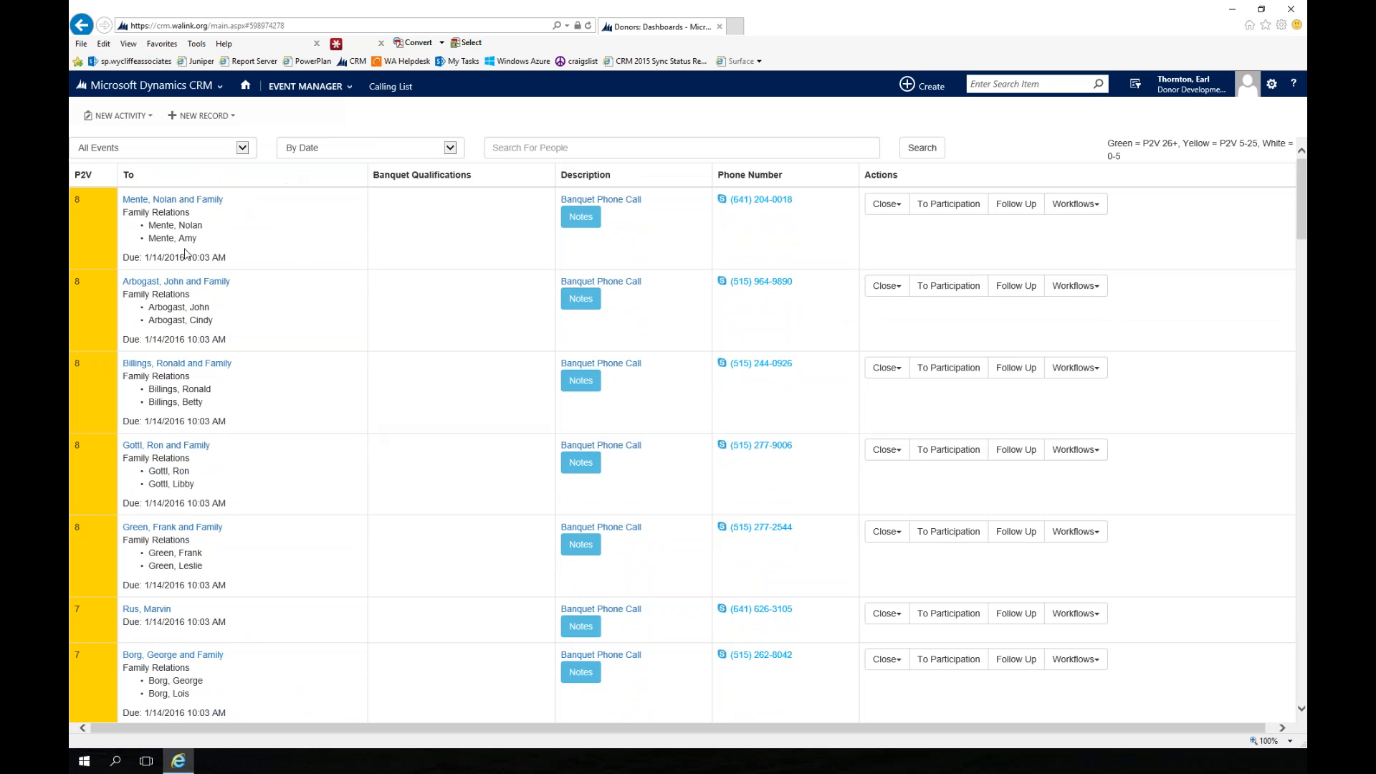
Step: Sort the calling list by P2V and look through the colour-coded green and yellow entries
click(450, 148)
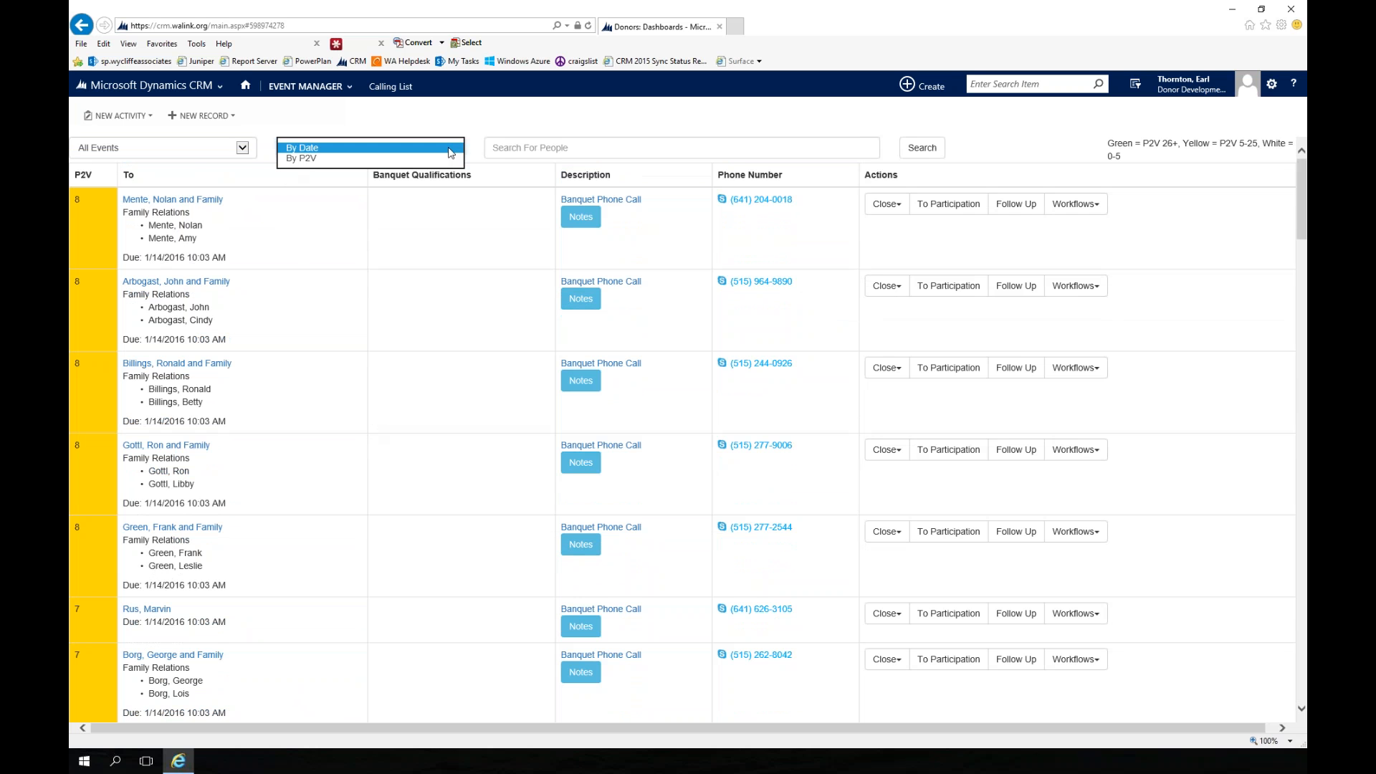
click(309, 164)
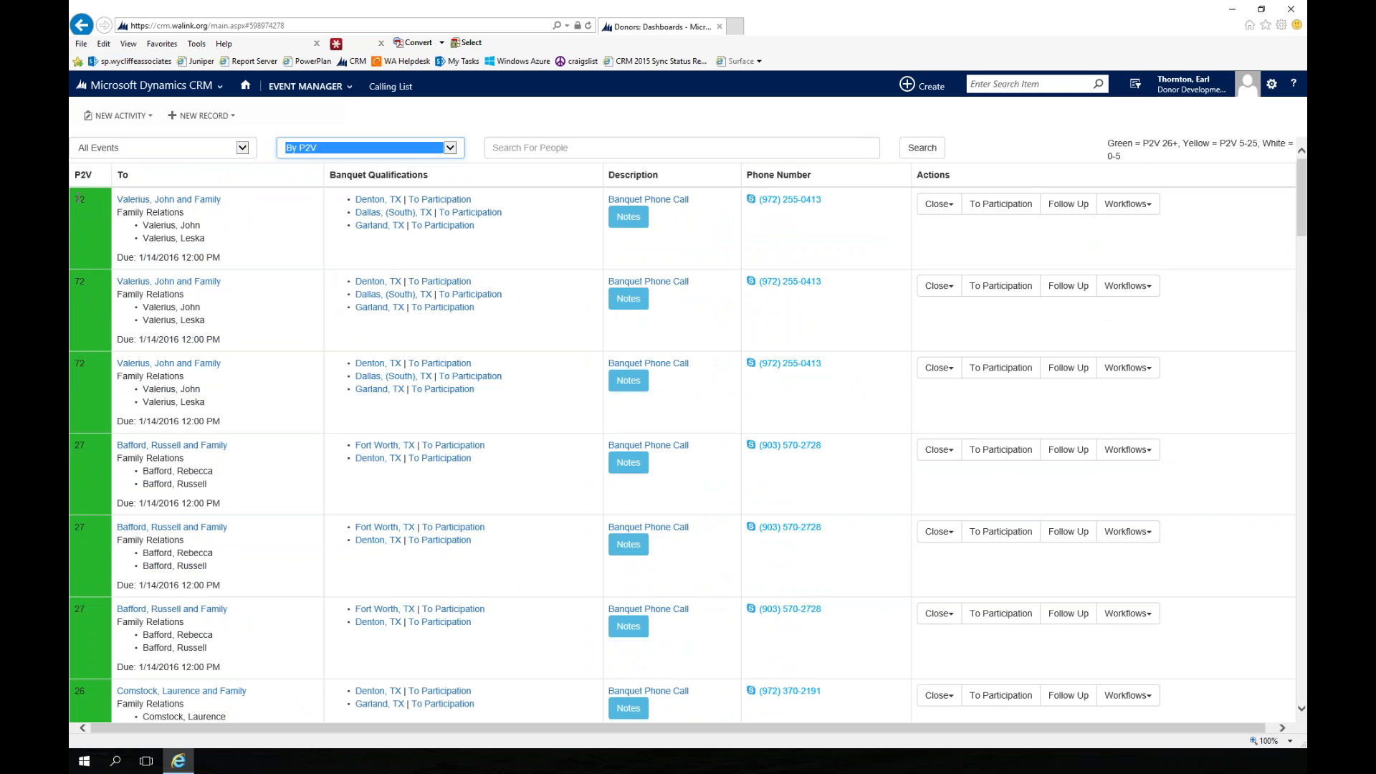
click(78, 200)
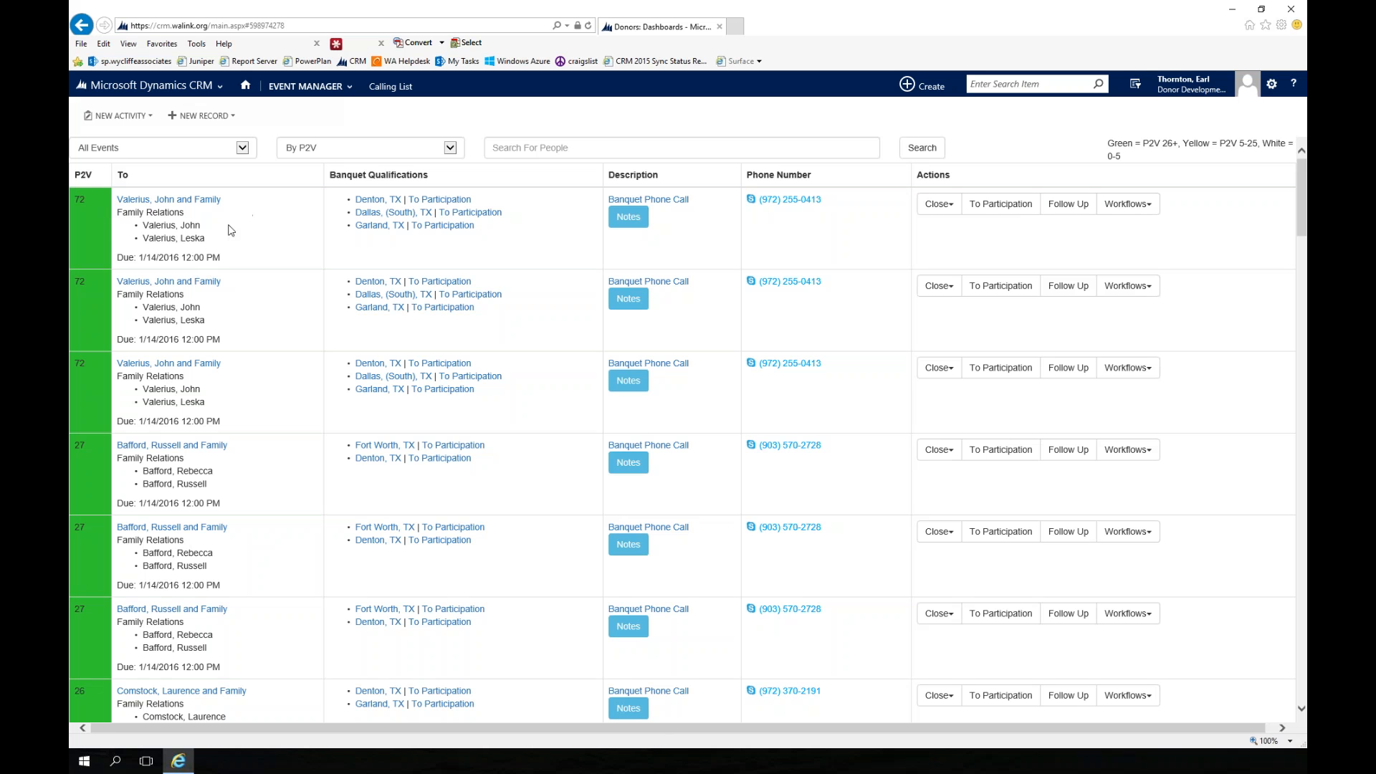
scroll(238, 230, down, 15)
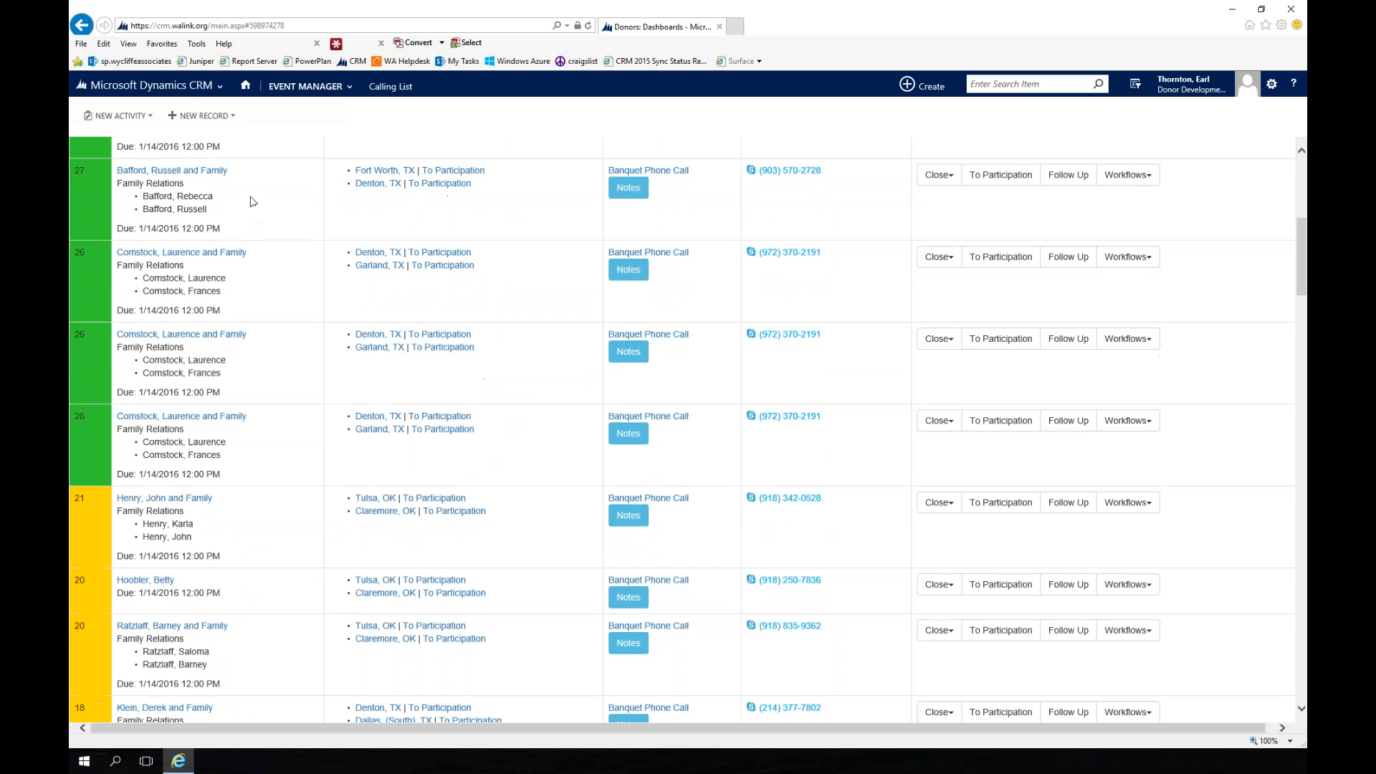
scroll(279, 213, down, 1)
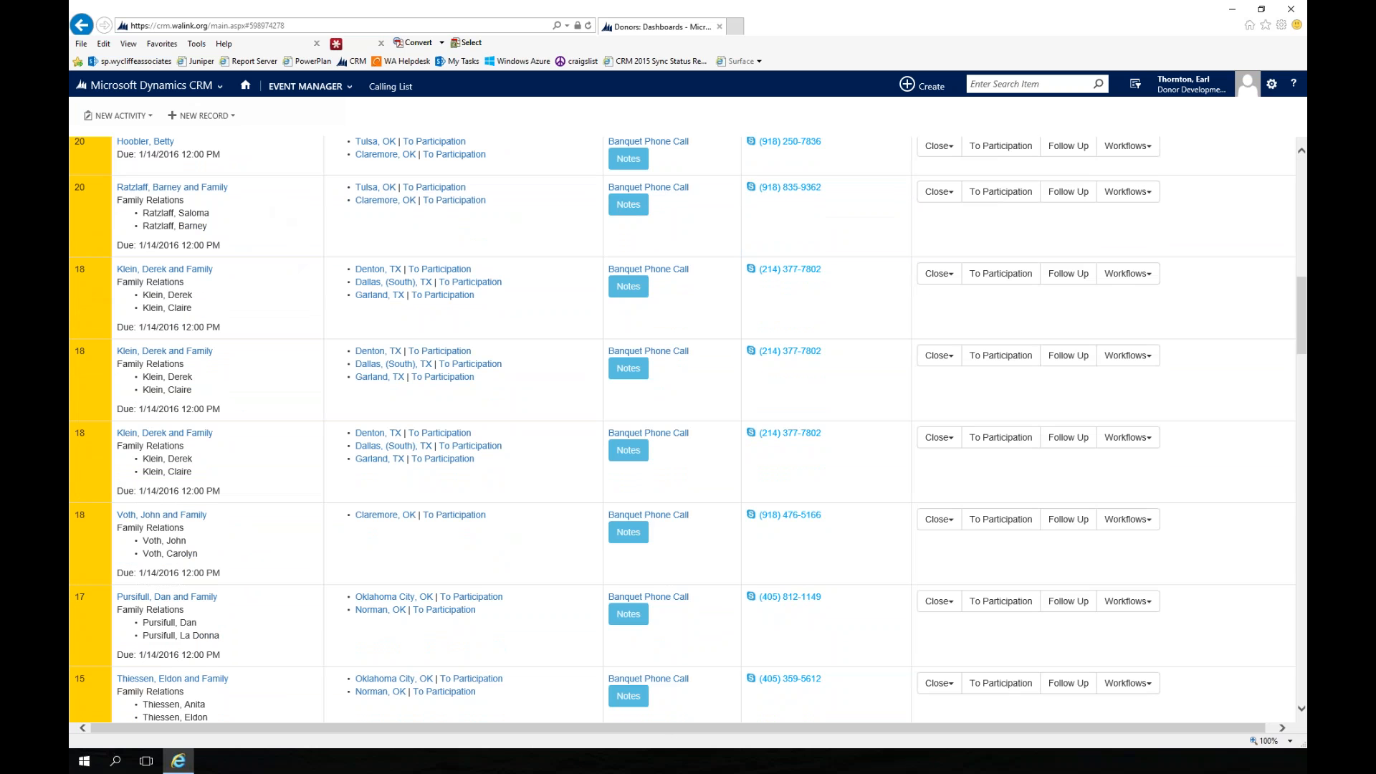
scroll(316, 475, down, 3)
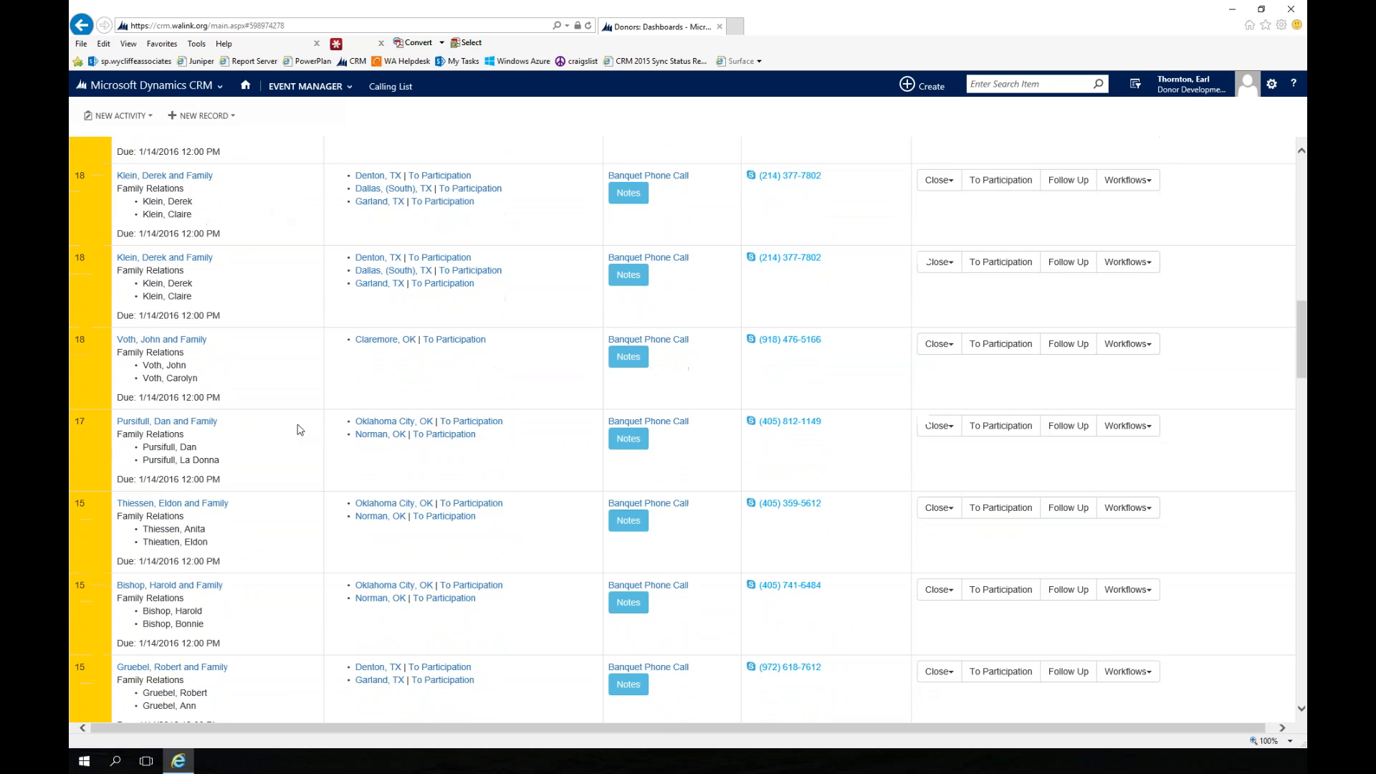
scroll(272, 422, up, 15)
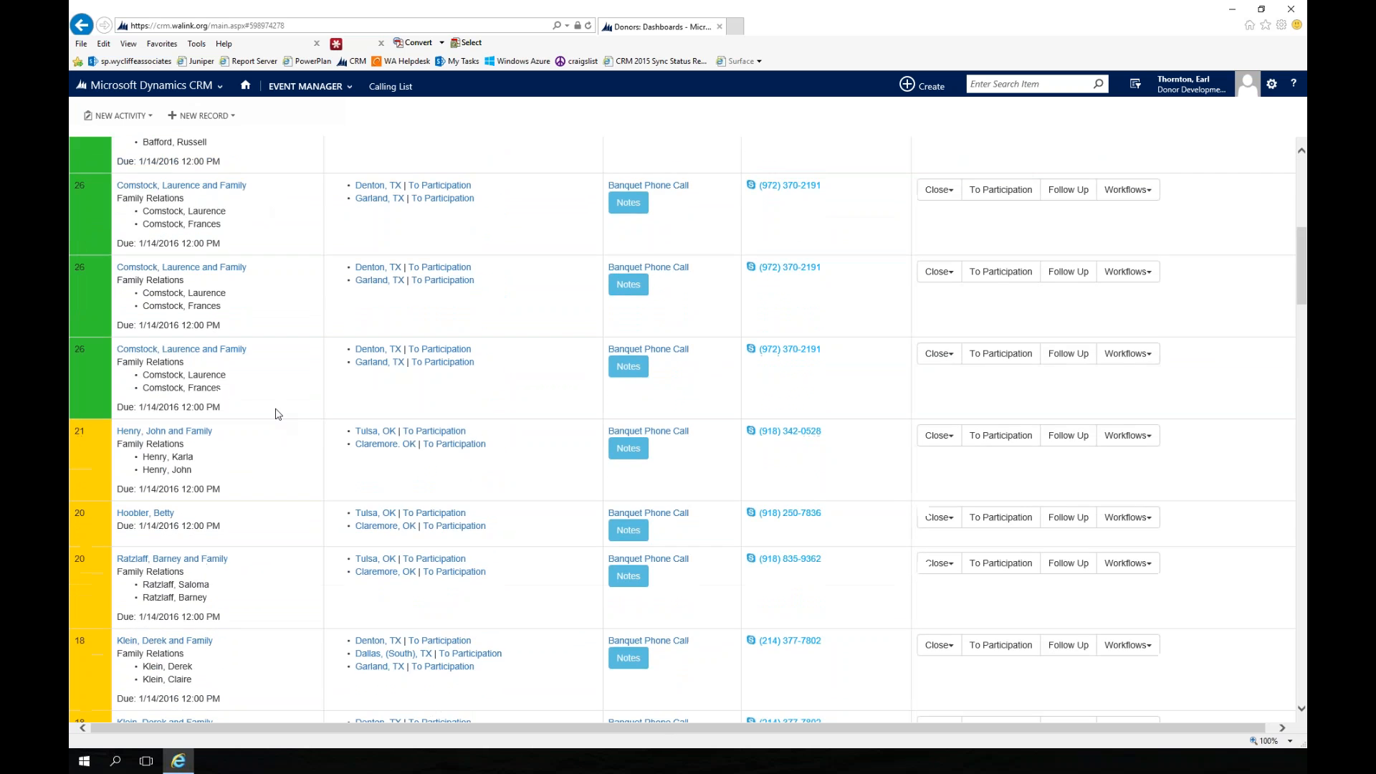
Step: Switch the calling list's sort order back to By Date
click(450, 148)
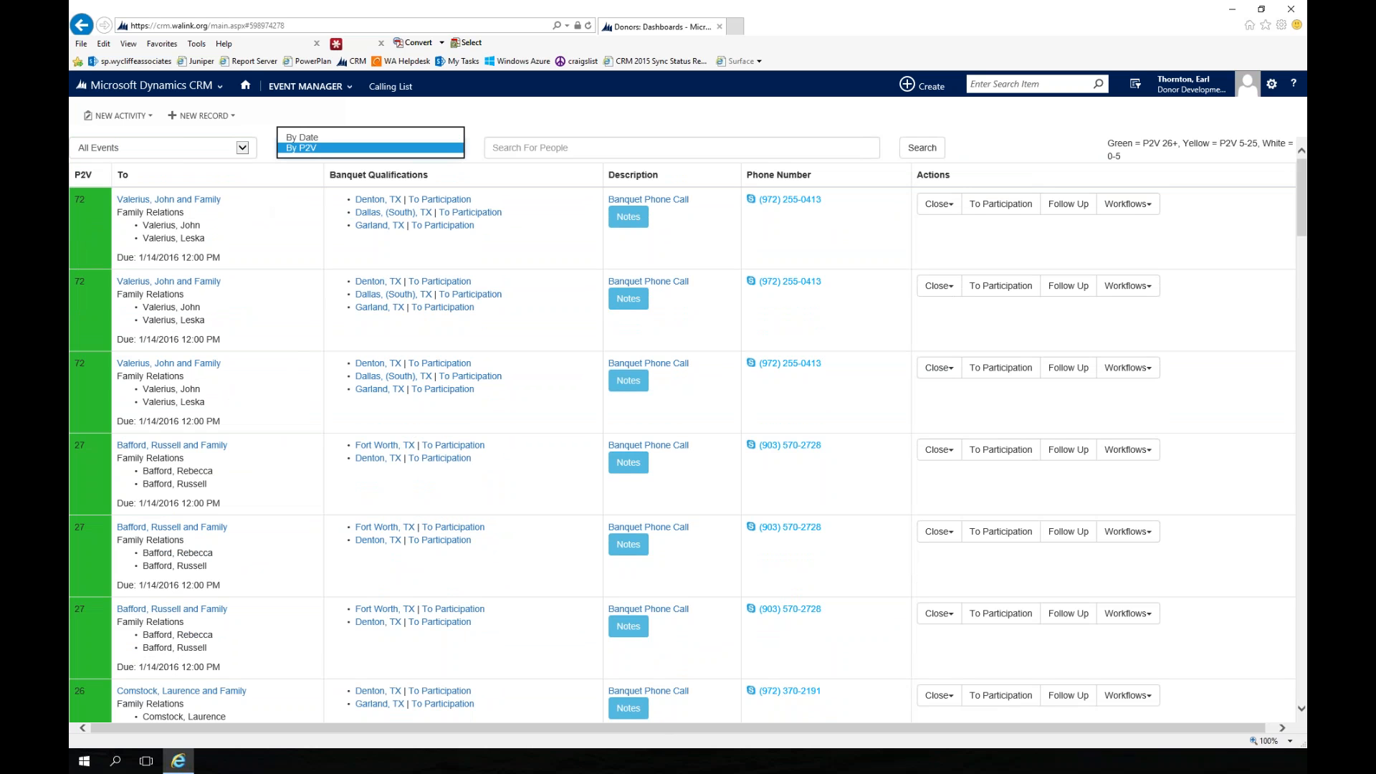
click(305, 137)
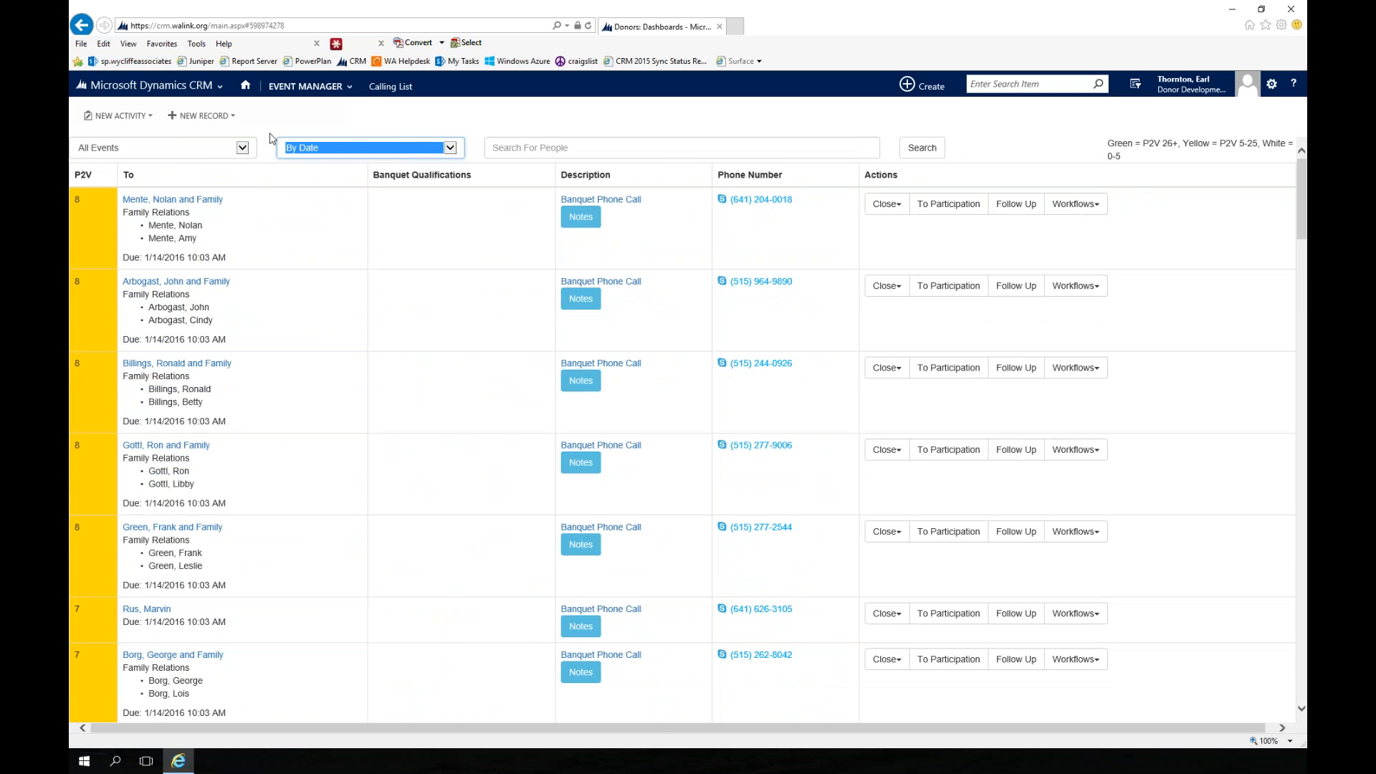
click(317, 207)
Step: Try the Enid, OK and Dallas, (South), TX event filters, settling on Denton, TX - B16E230671 for the calling list
click(250, 148)
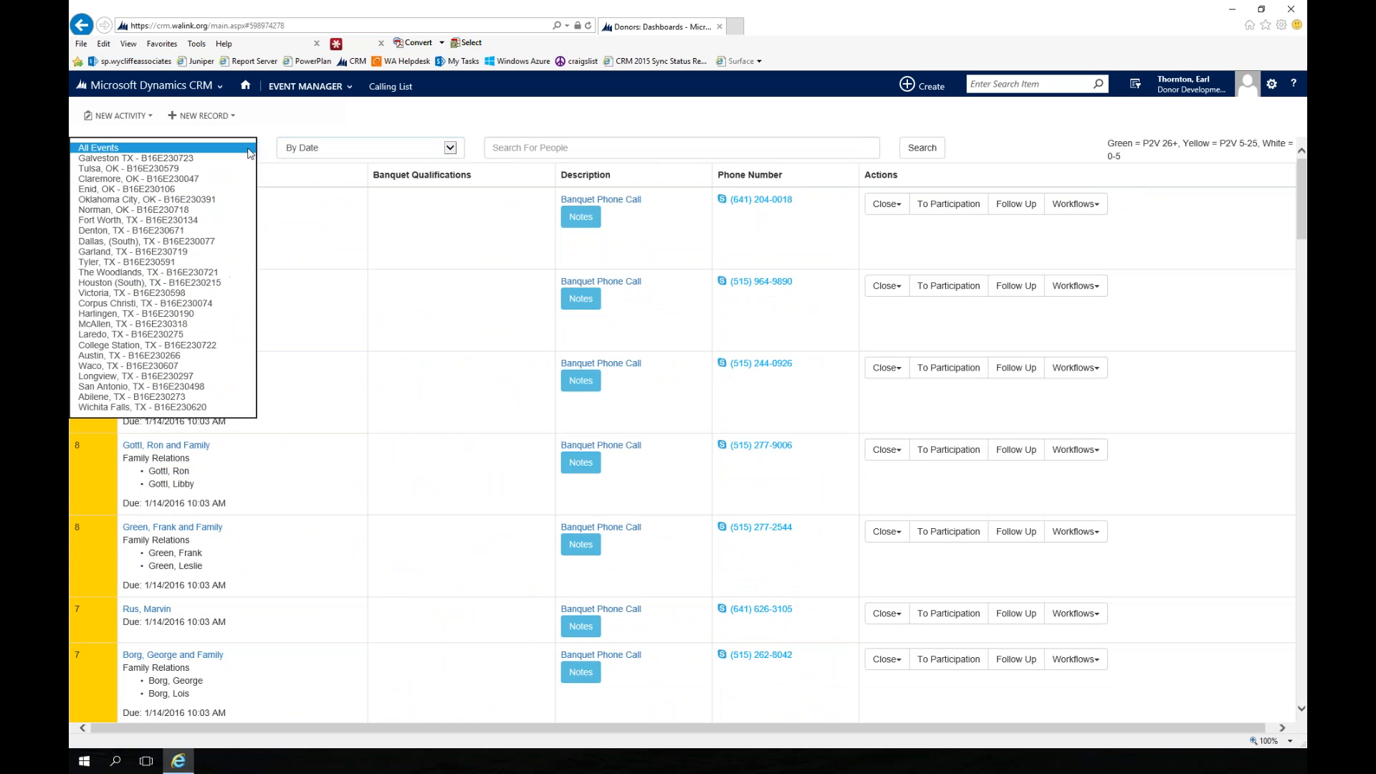
click(176, 189)
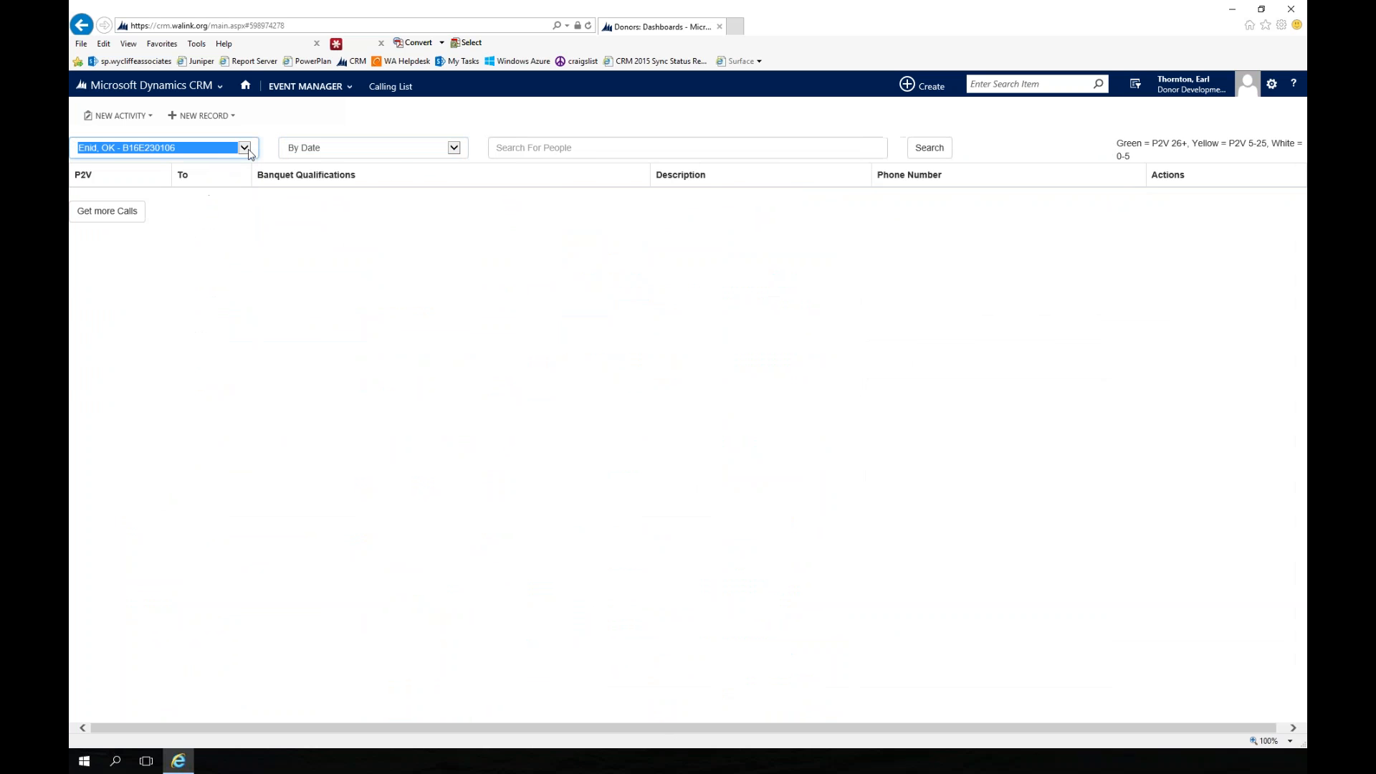
click(243, 155)
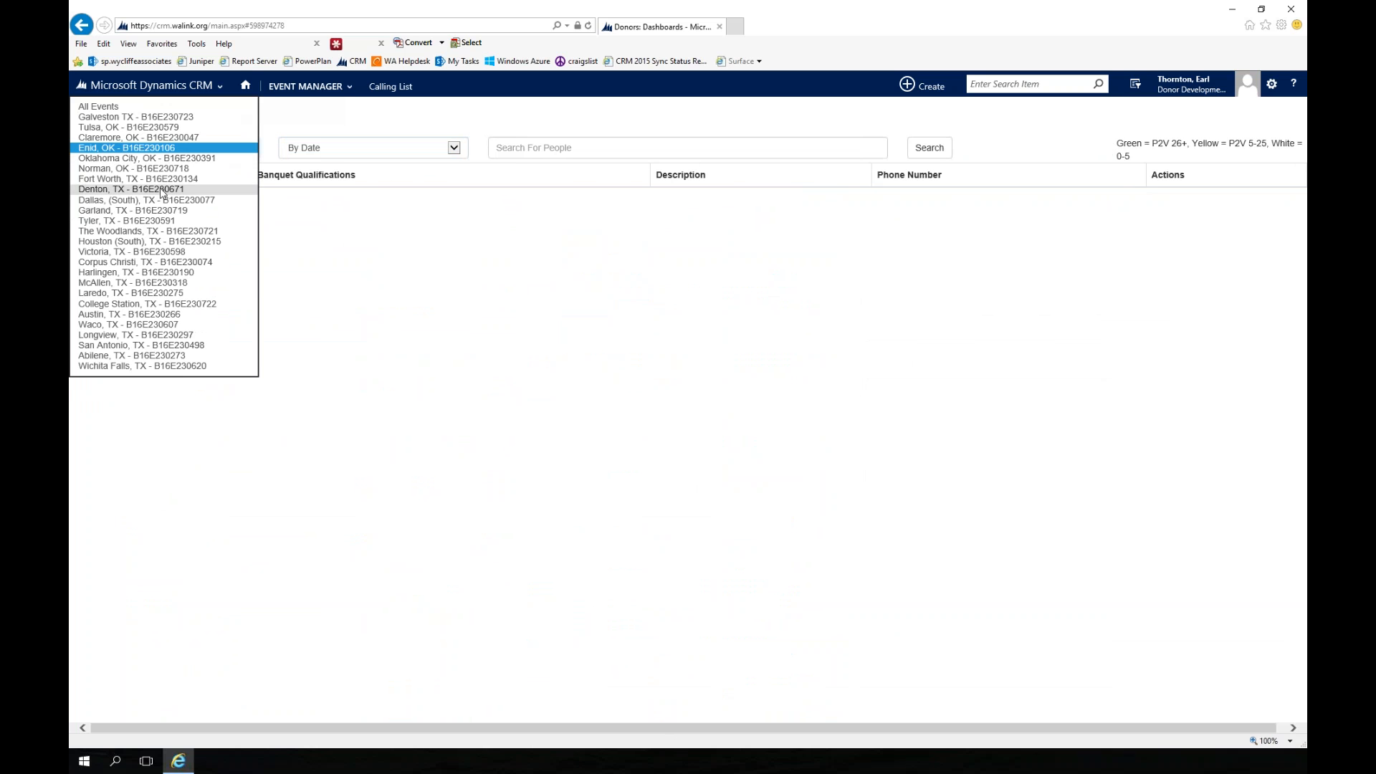
click(161, 200)
click(228, 146)
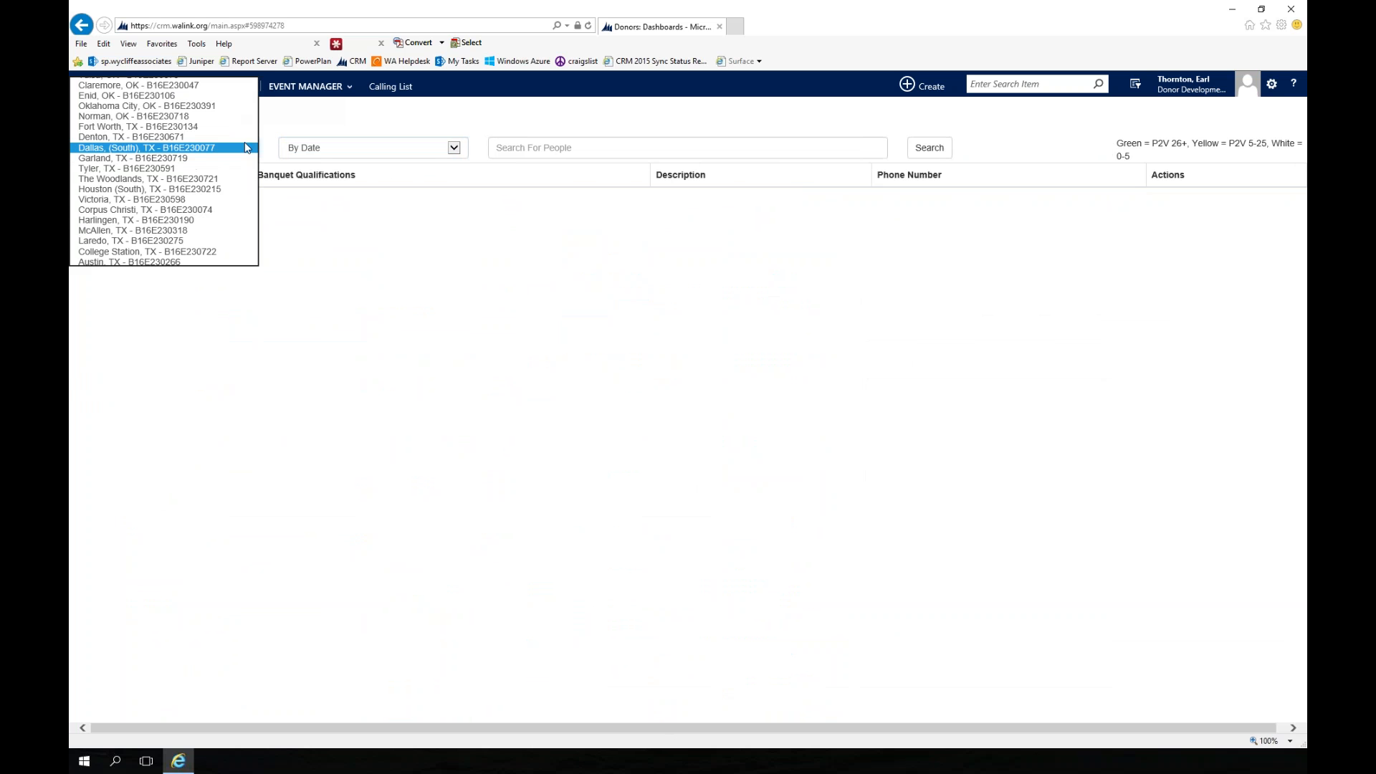
click(225, 135)
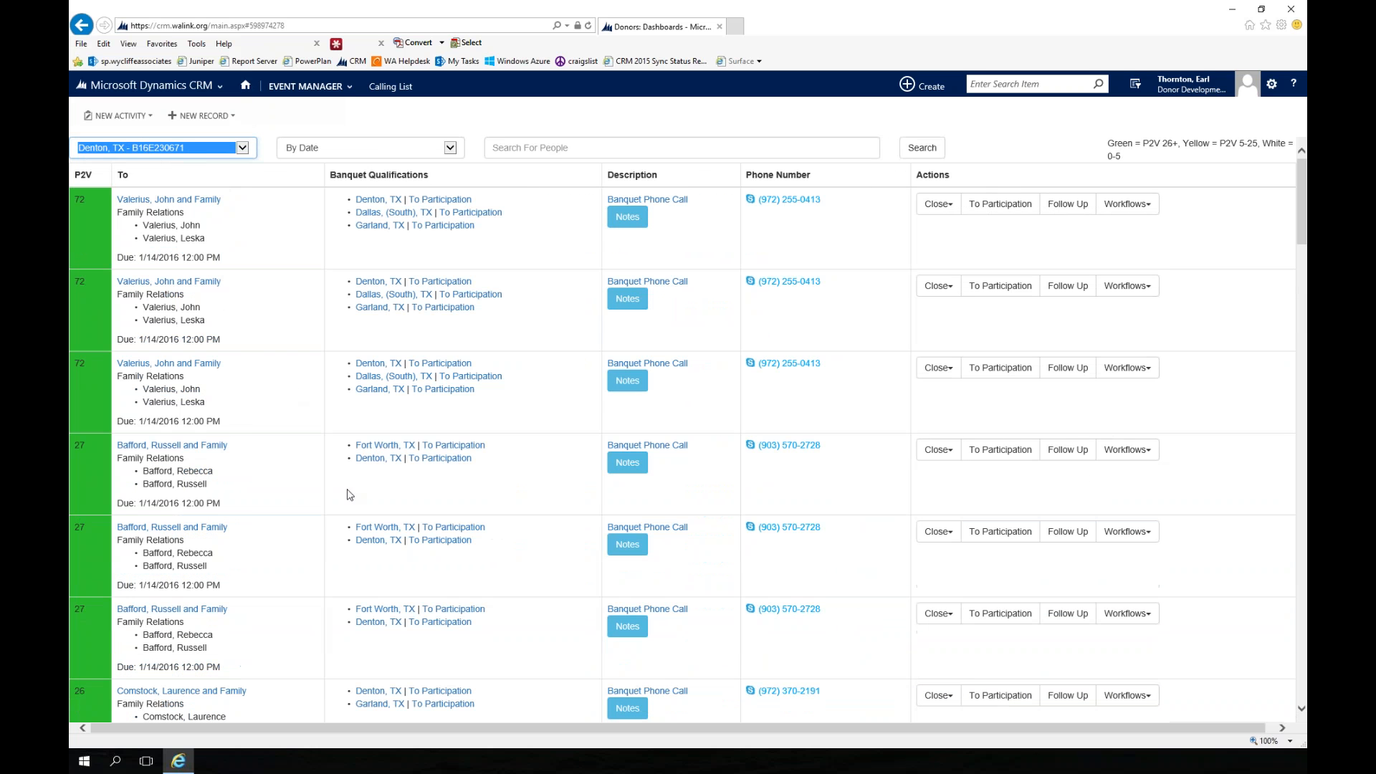
Step: Sort the calls filtered to the Denton event by P2V
click(454, 152)
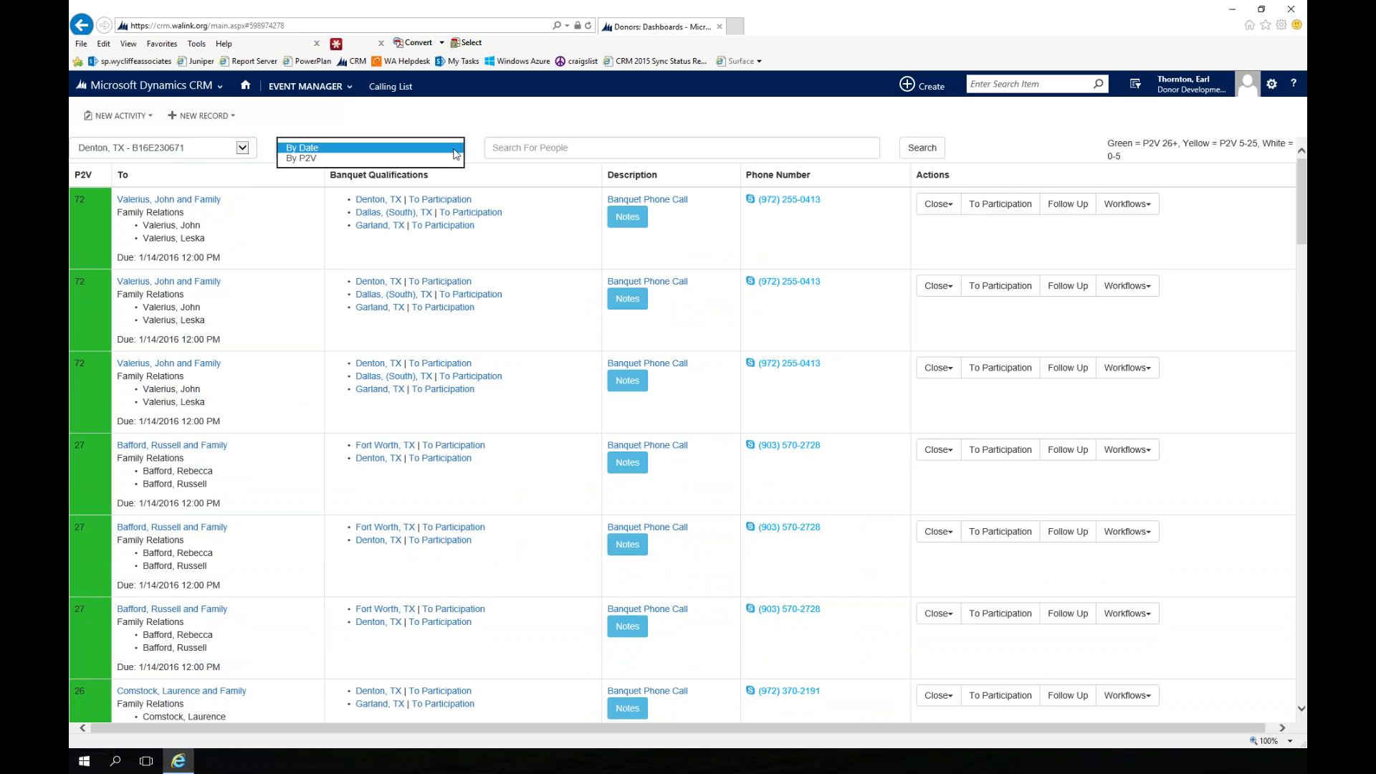
click(450, 153)
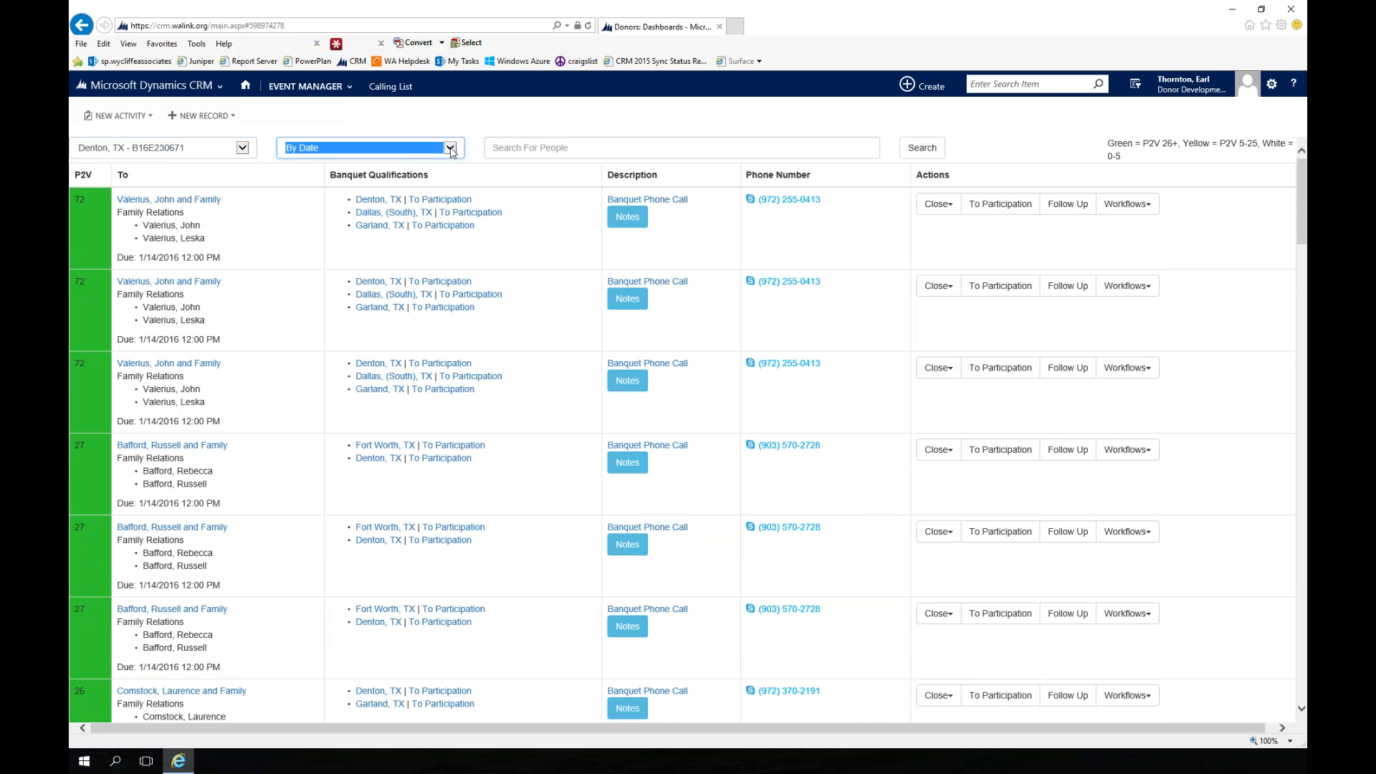
click(447, 149)
click(304, 160)
Step: Open the FY16 Spring Area 3 Banquets tour (B16E23) and its Enid, OK event B16E230106
click(349, 86)
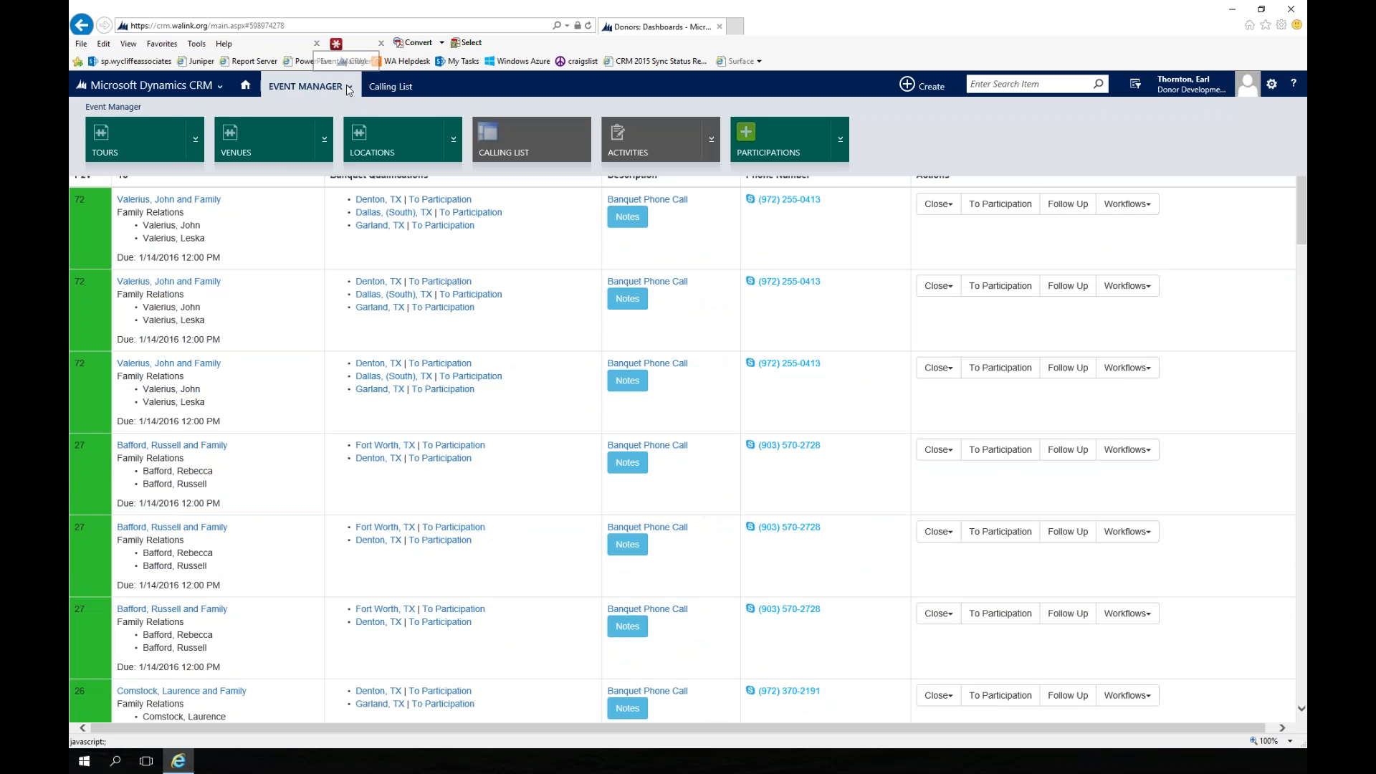
click(155, 139)
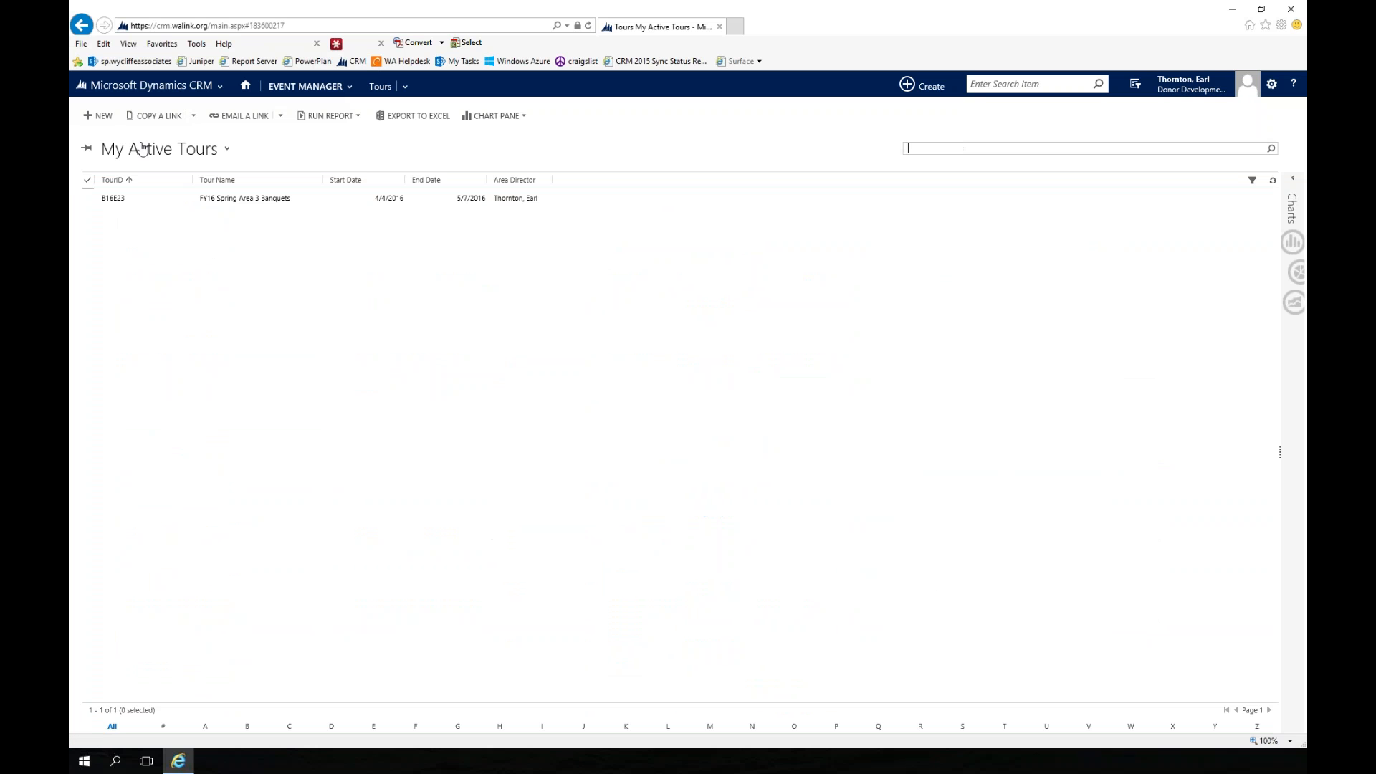
click(113, 199)
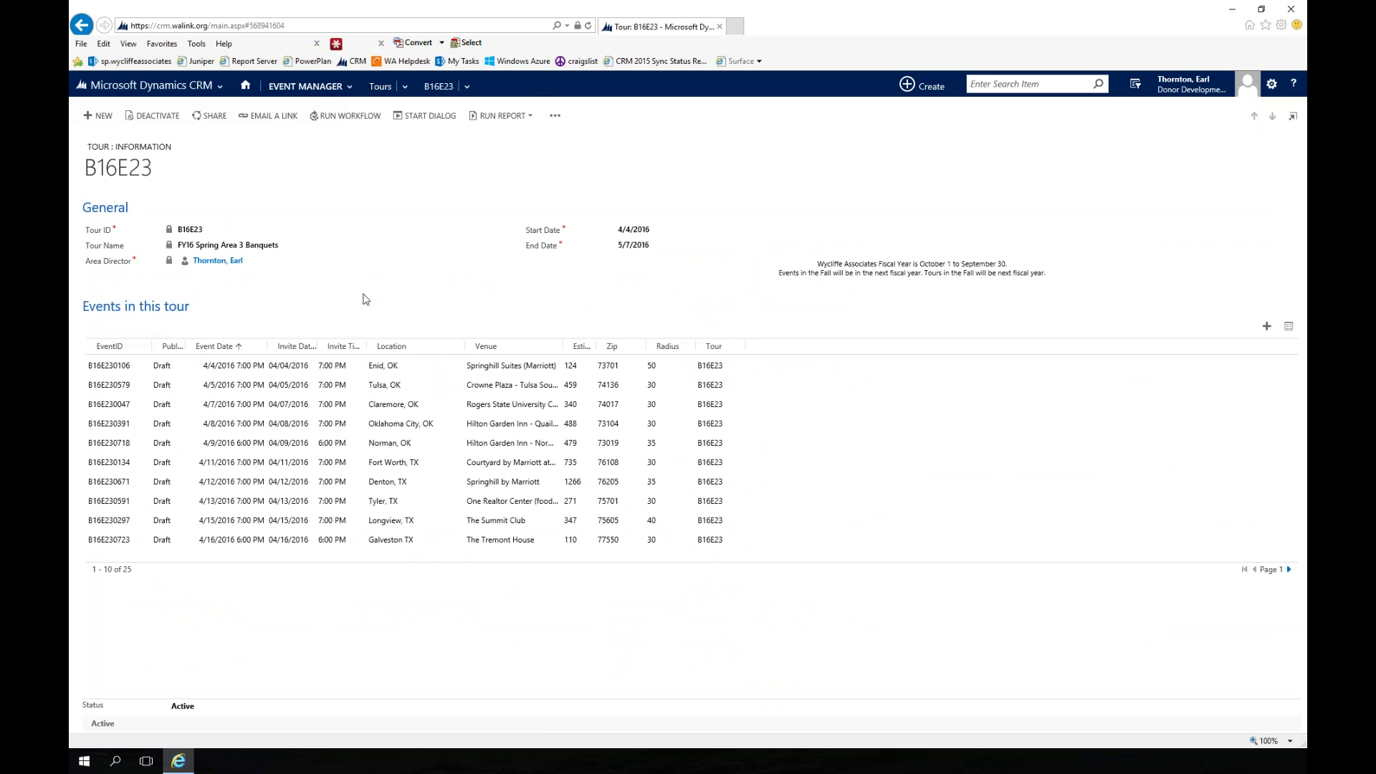
click(115, 366)
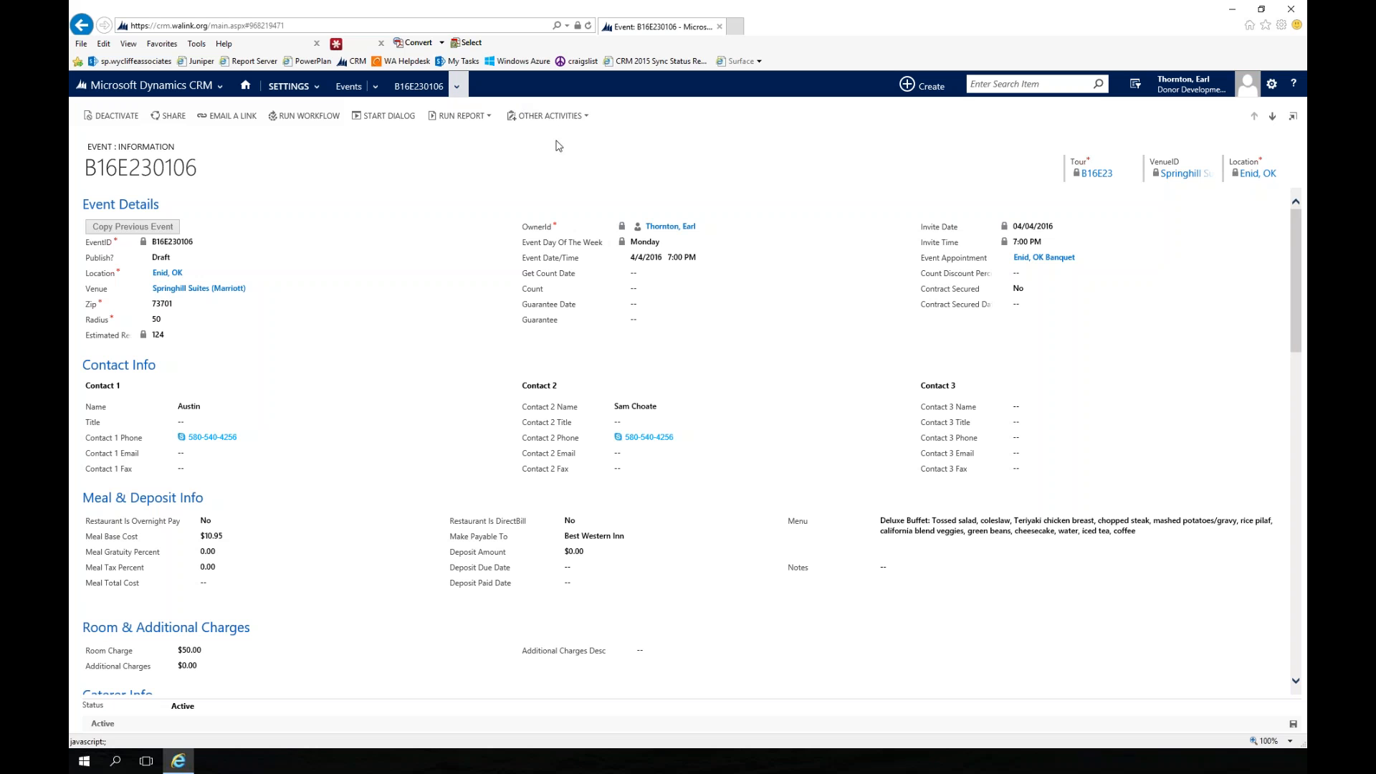
Step: In the Enid event's Activity Generation, search for the Phone Calls activity type and turn off Set Activity Due Date
click(457, 87)
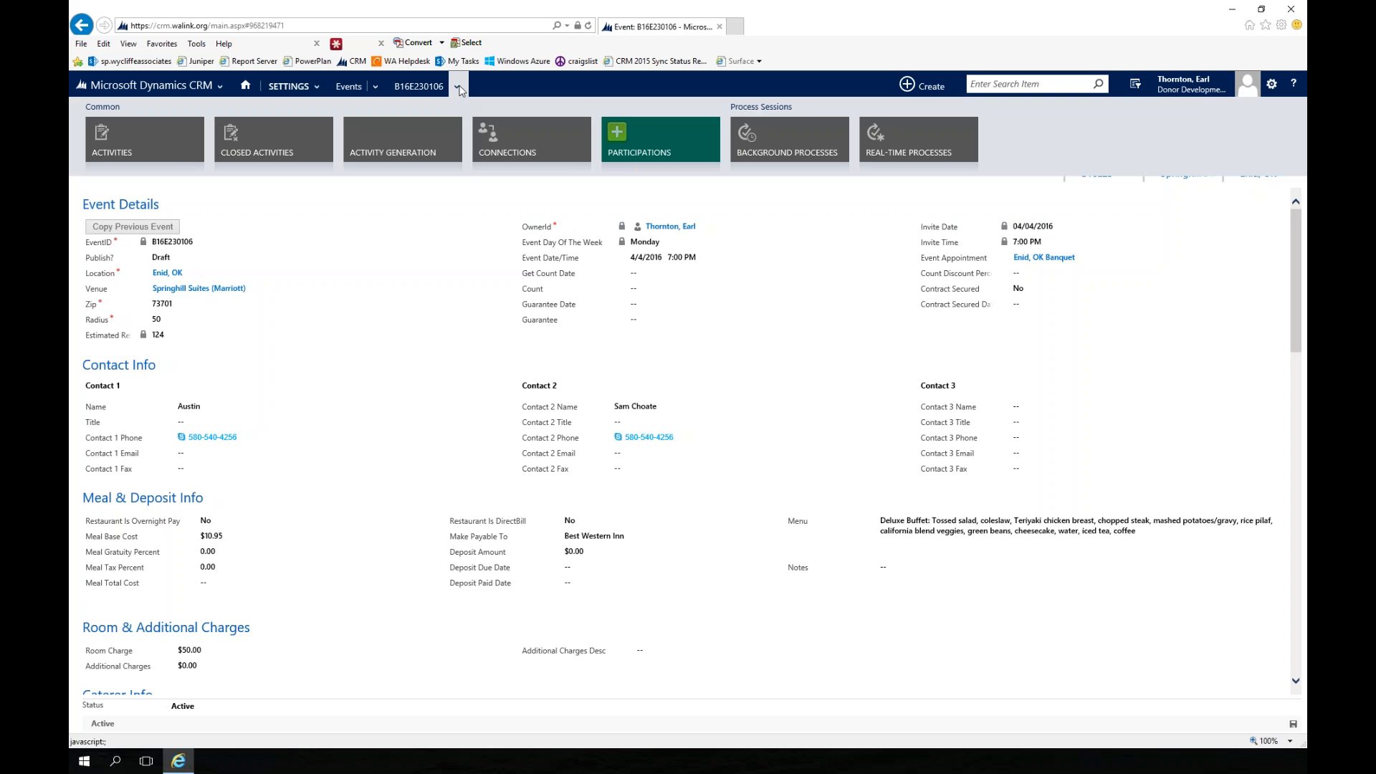
click(412, 134)
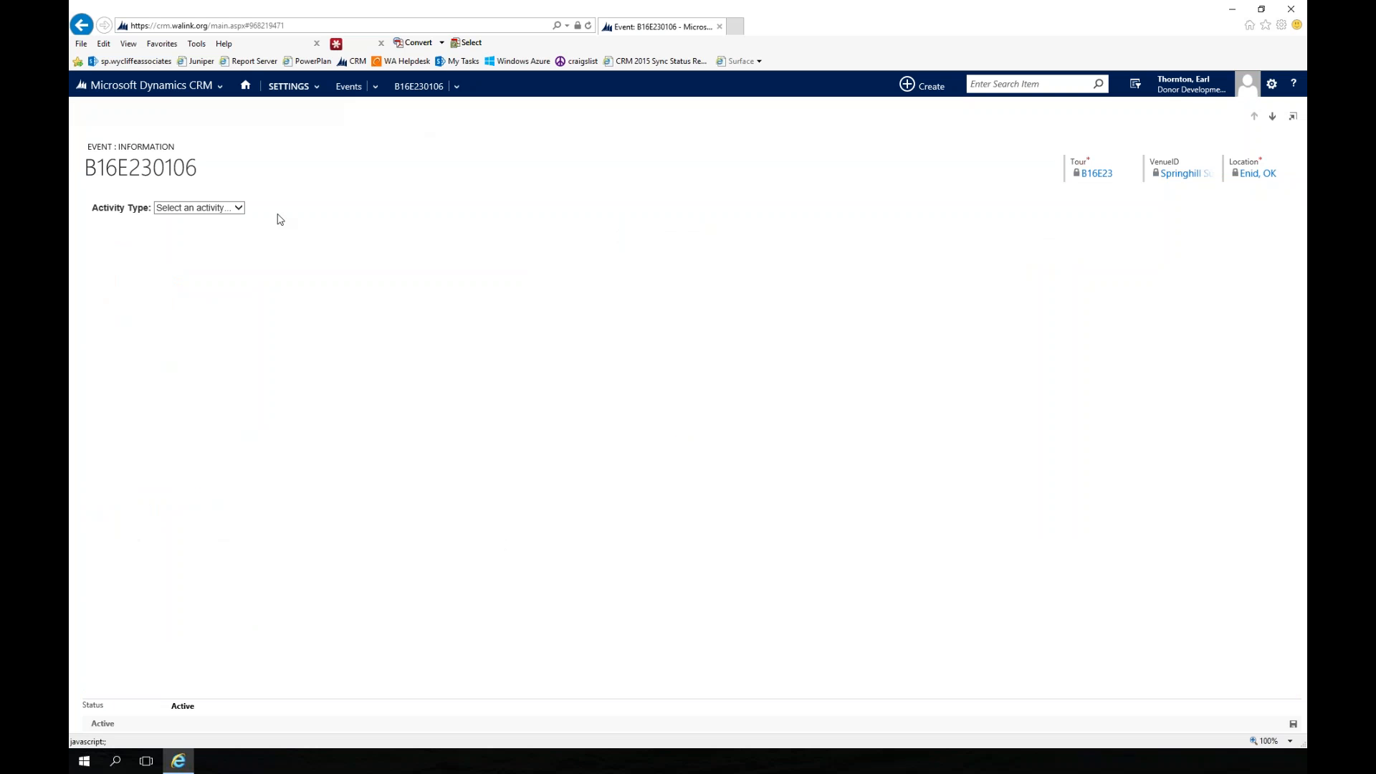
click(237, 208)
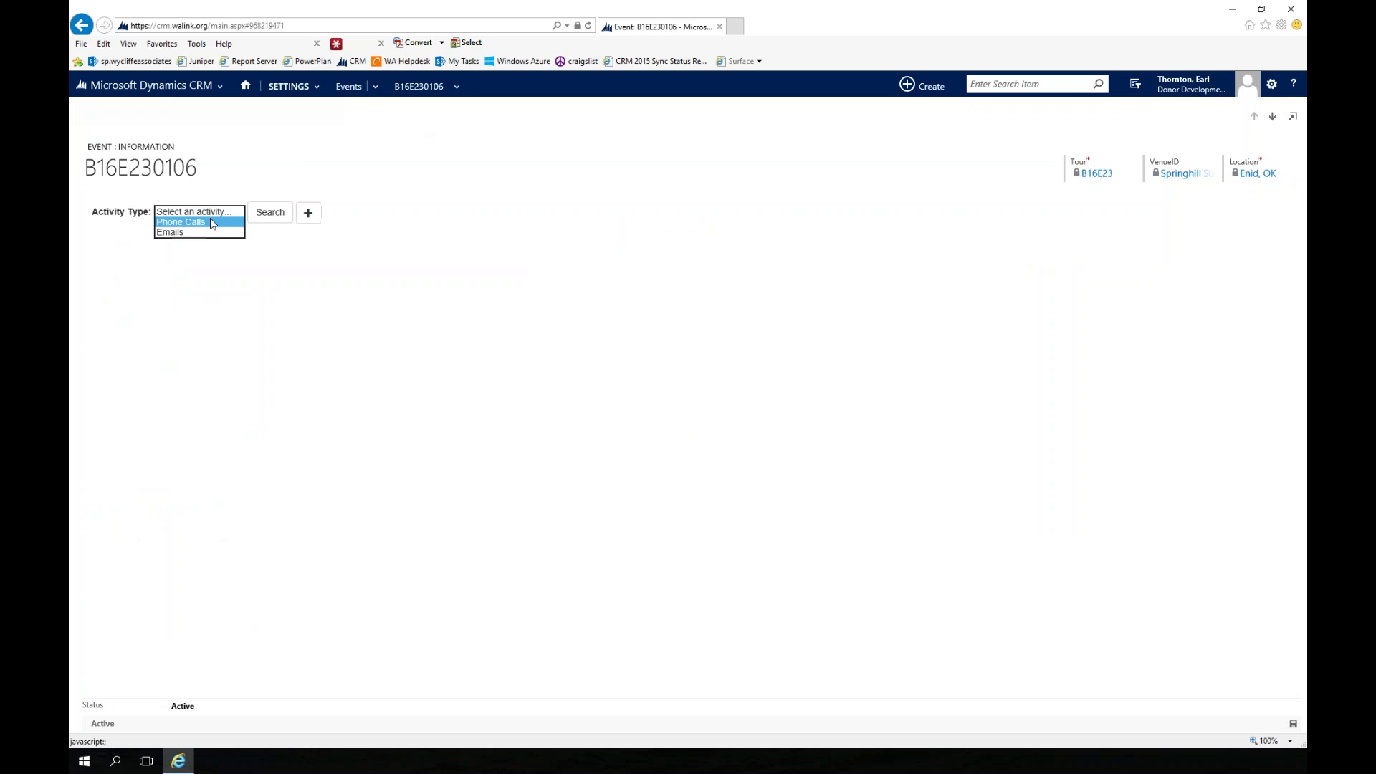
click(214, 218)
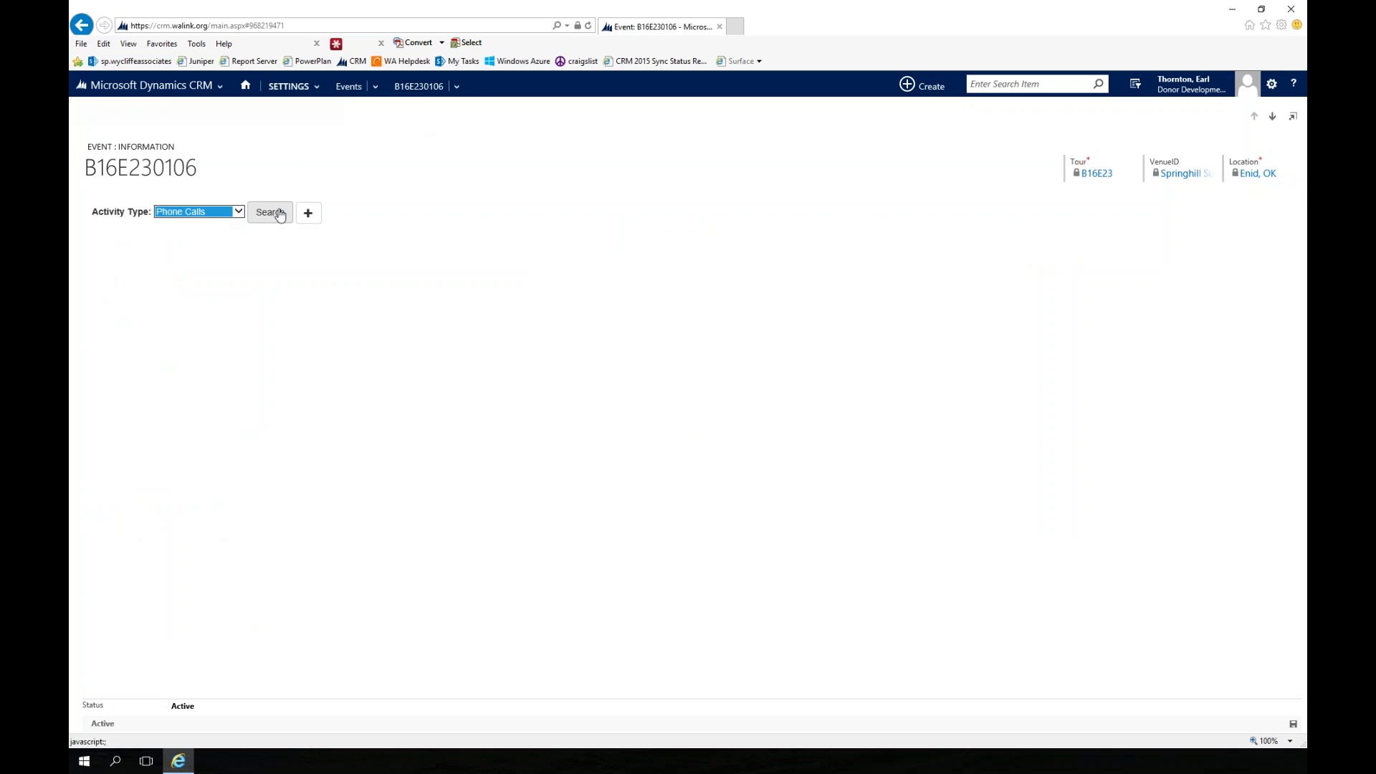
click(279, 215)
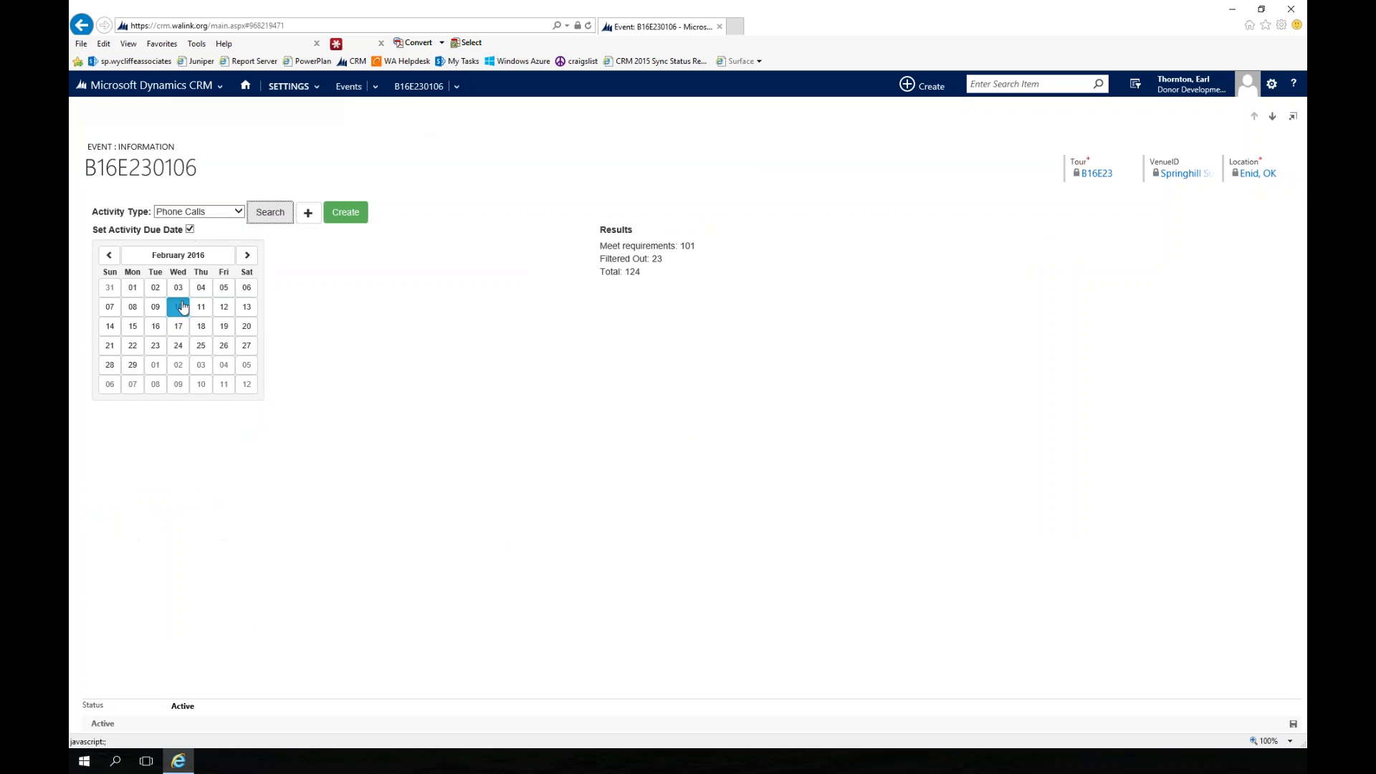
click(190, 229)
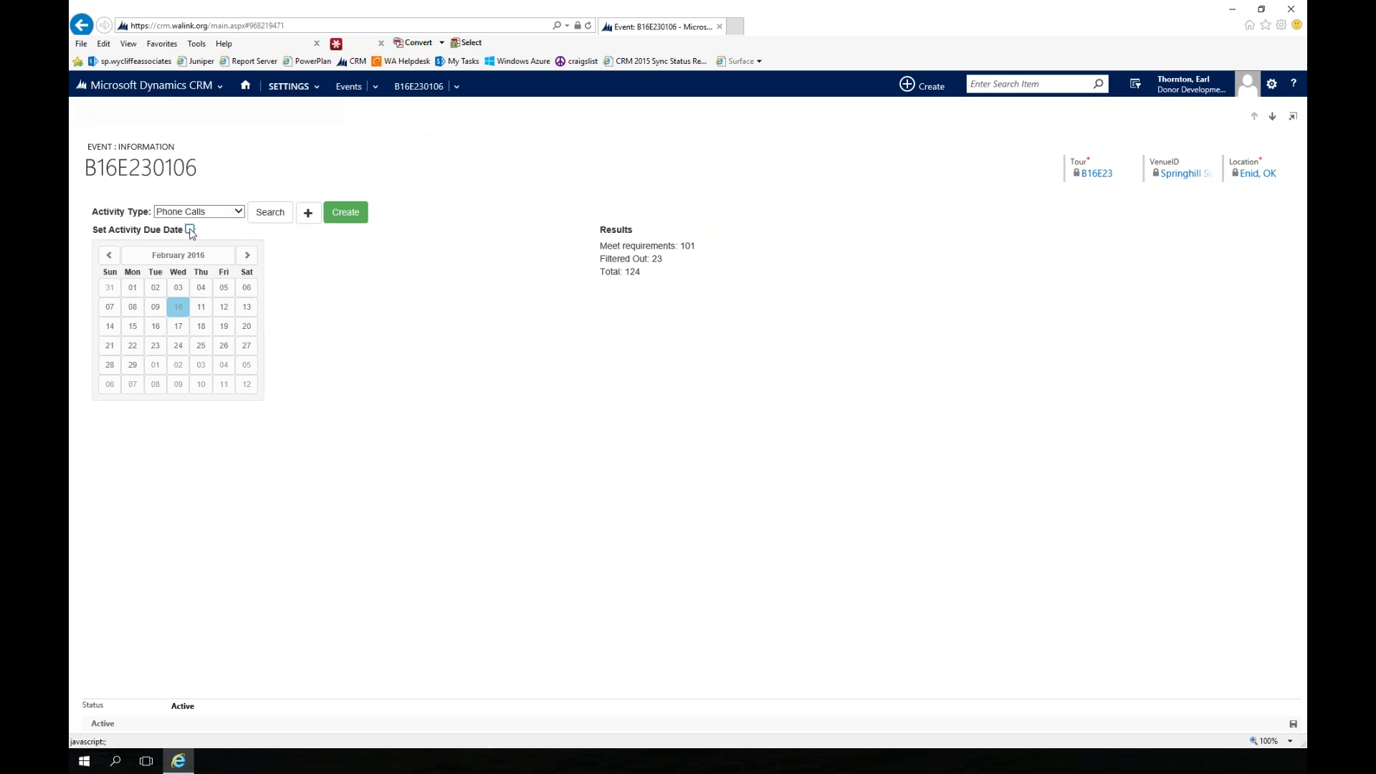